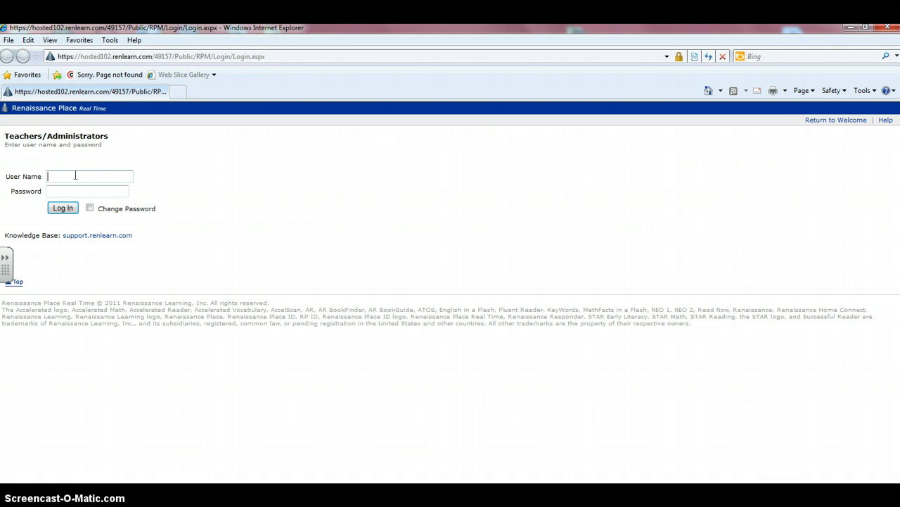
# - Log in to Renaissance Place with the teacher's user name and password
pyautogui.click(73, 190)
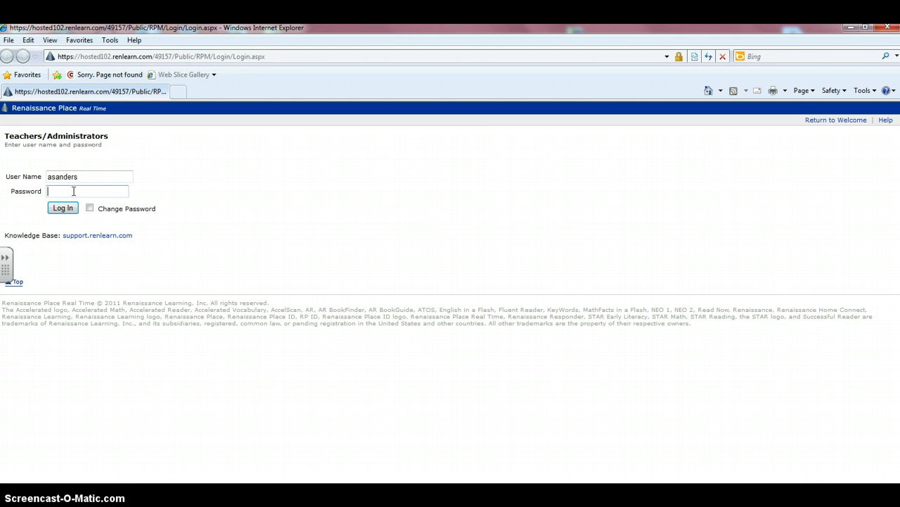
pyautogui.write('•••••••')
pyautogui.click(64, 208)
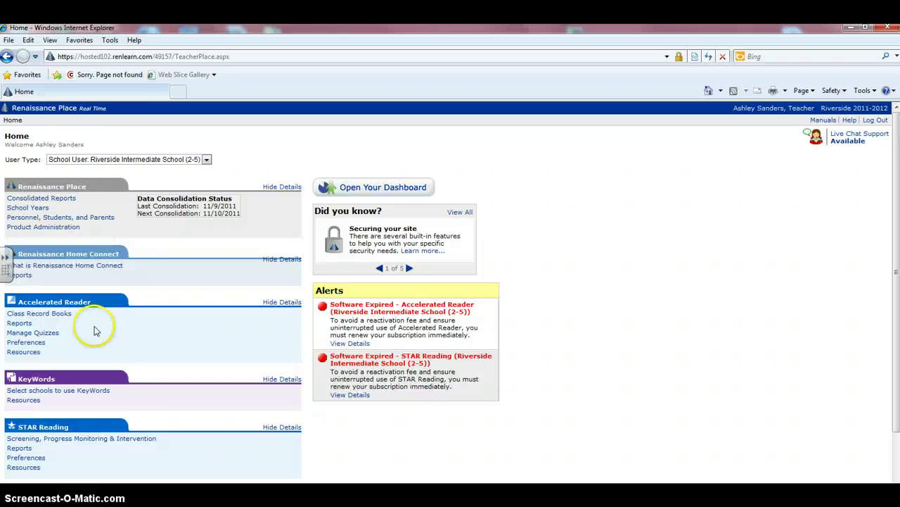
# - Go to Class Record Books under Accelerated Reader
pyautogui.click(43, 316)
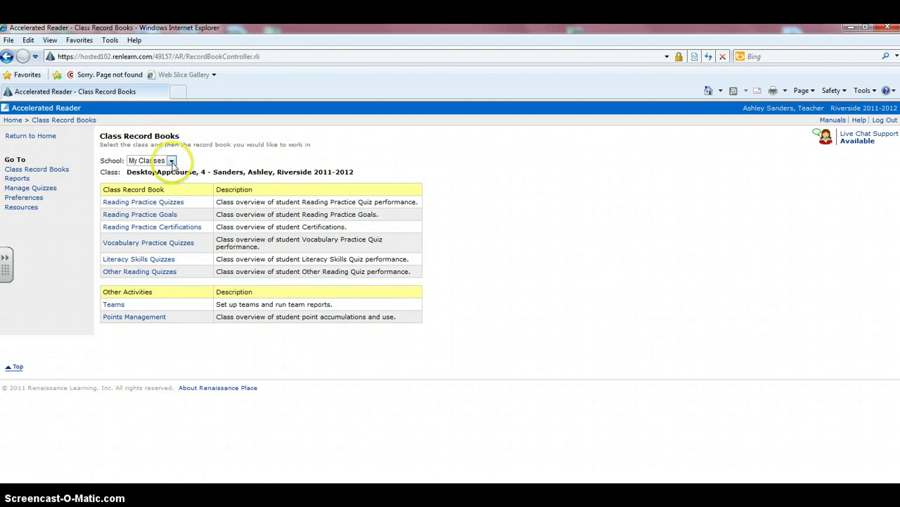
# - Set the School to My Classes and open the Reading Practice Quizzes record book
pyautogui.click(172, 161)
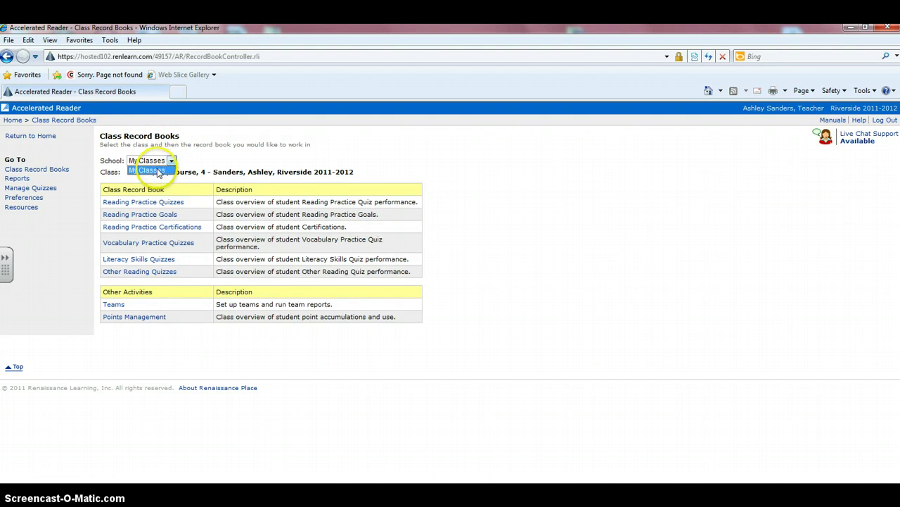
pyautogui.click(156, 171)
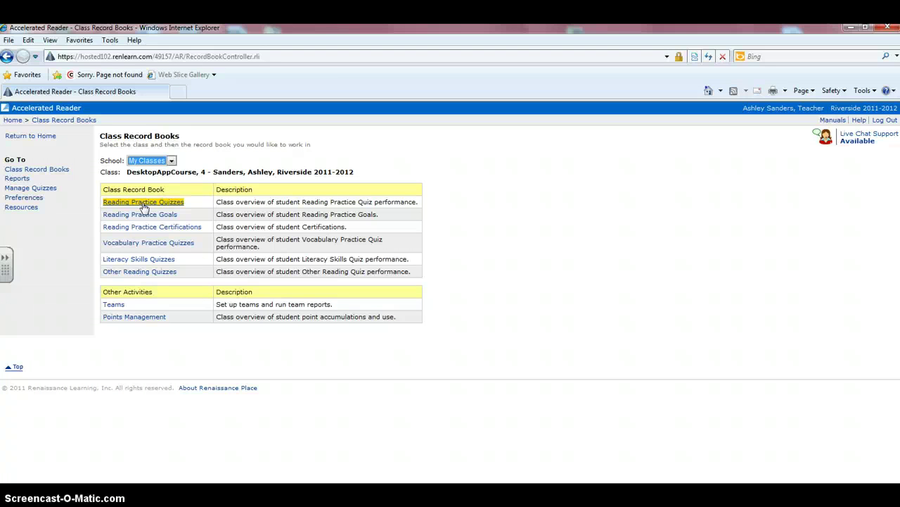
pyautogui.click(144, 203)
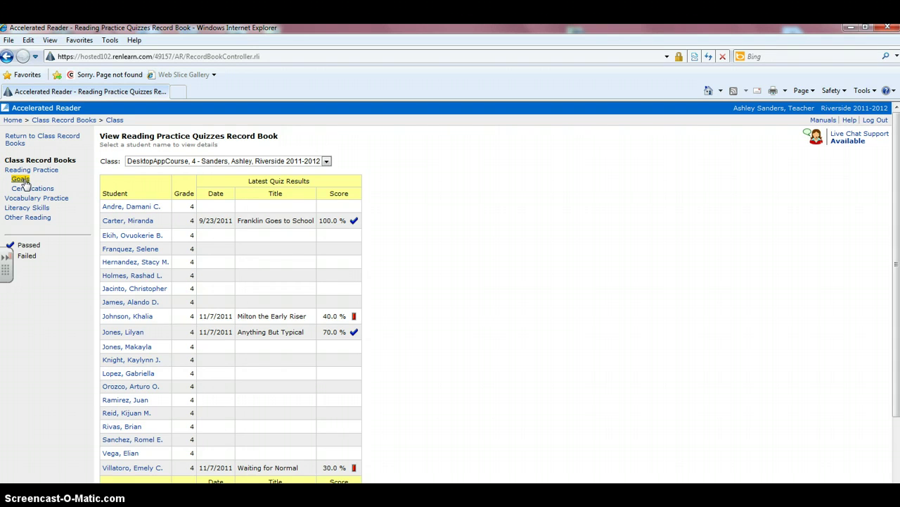
# - Switch to the Reading Practice Goals record book, keeping 2nd Nine Weeks as the marking period
pyautogui.click(22, 179)
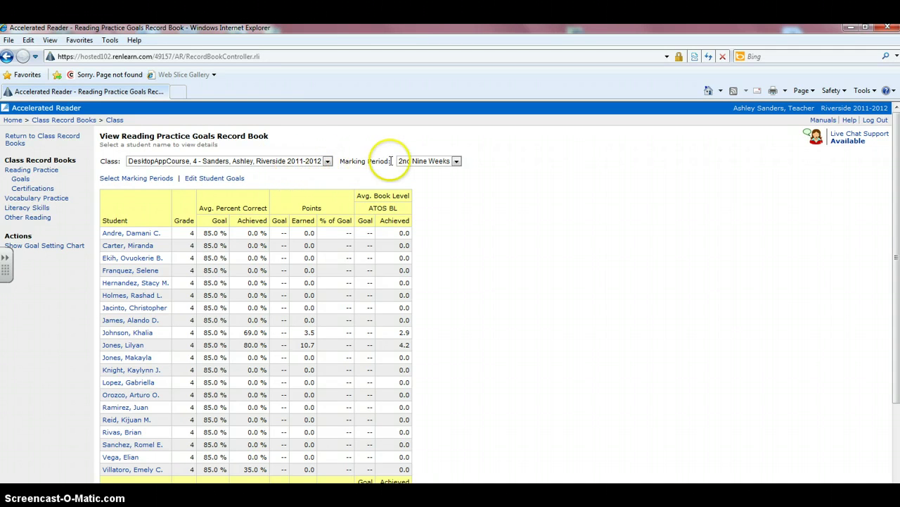
pyautogui.click(457, 161)
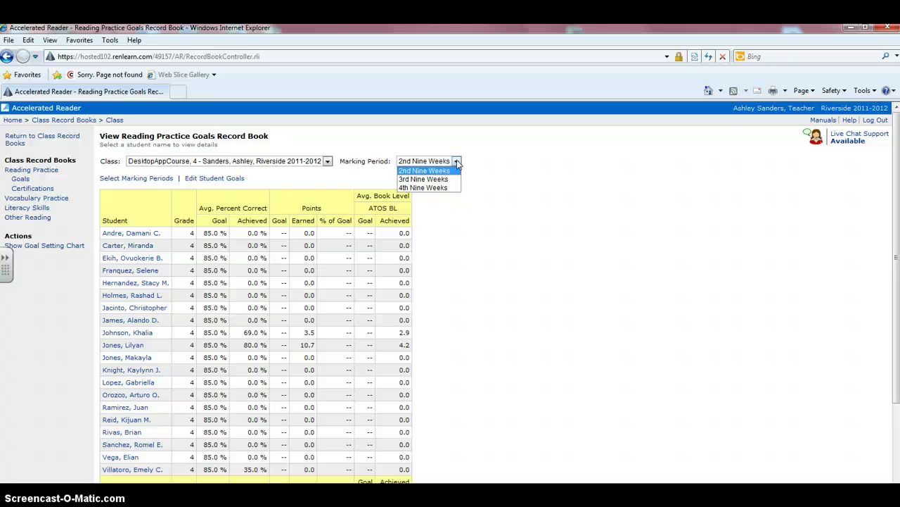
pyautogui.click(457, 161)
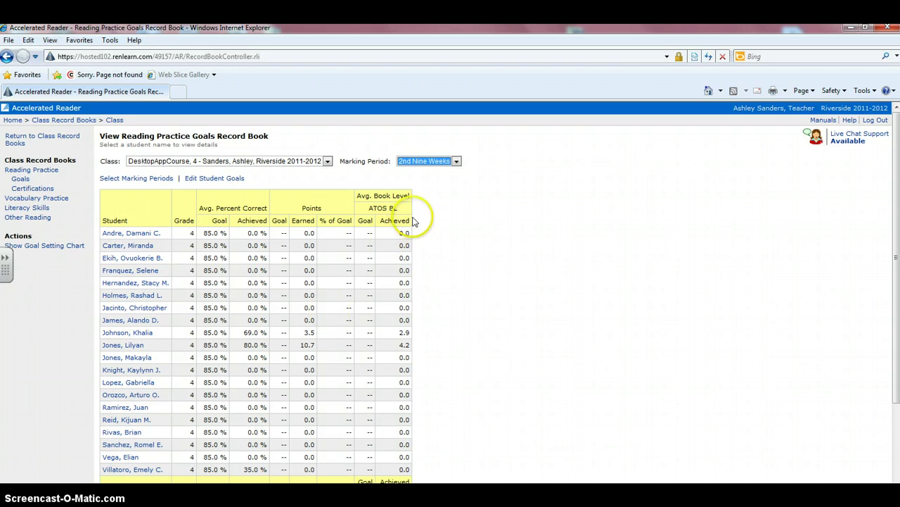
pyautogui.click(166, 180)
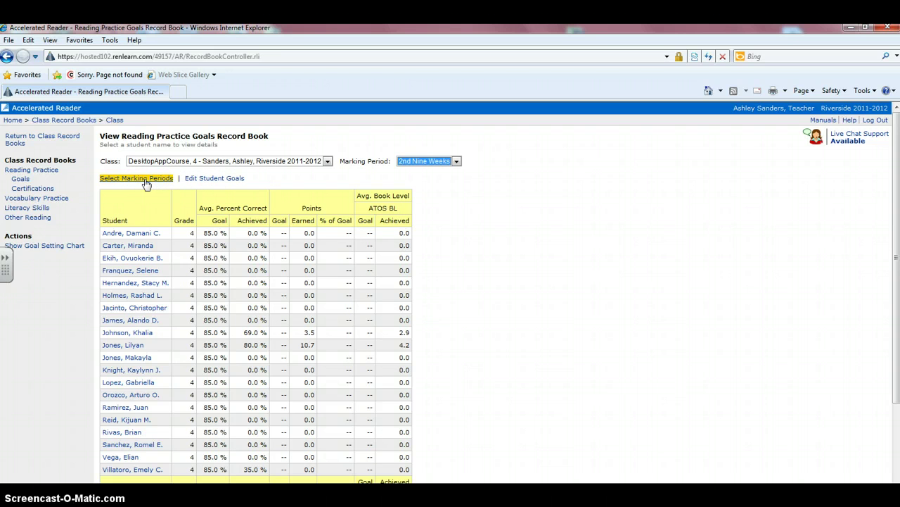
# - Save 2nd, 3rd and 4th Nine Weeks as the class marking periods
pyautogui.click(146, 181)
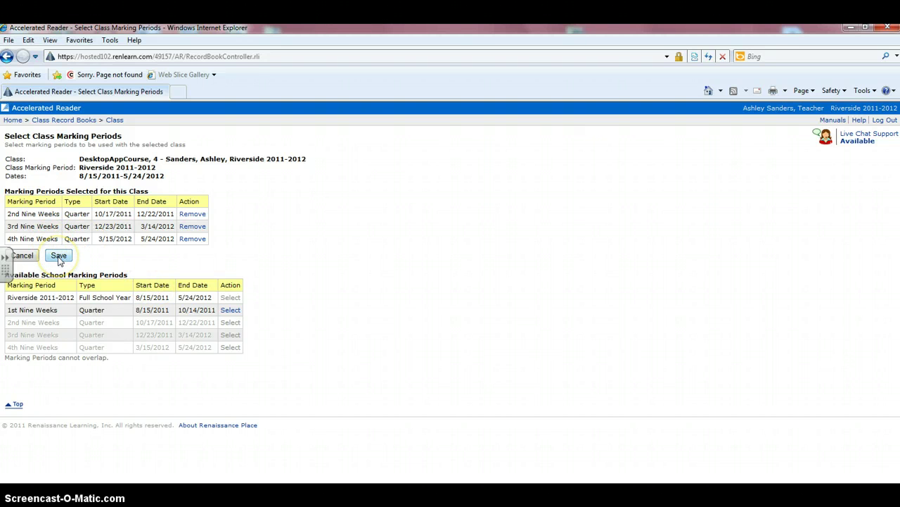
pyautogui.click(59, 256)
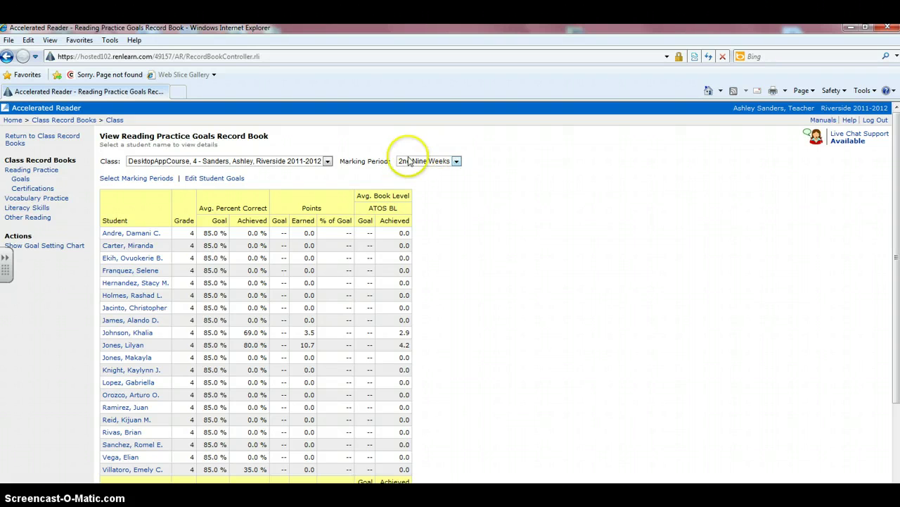
# - Switch the goals view to 4th Nine Weeks and open Edit Student Goals
pyautogui.click(456, 163)
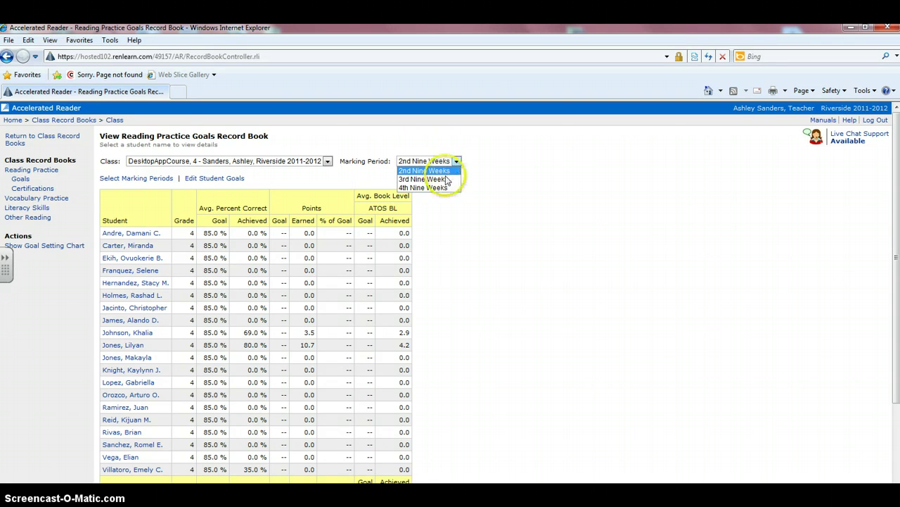
pyautogui.click(441, 187)
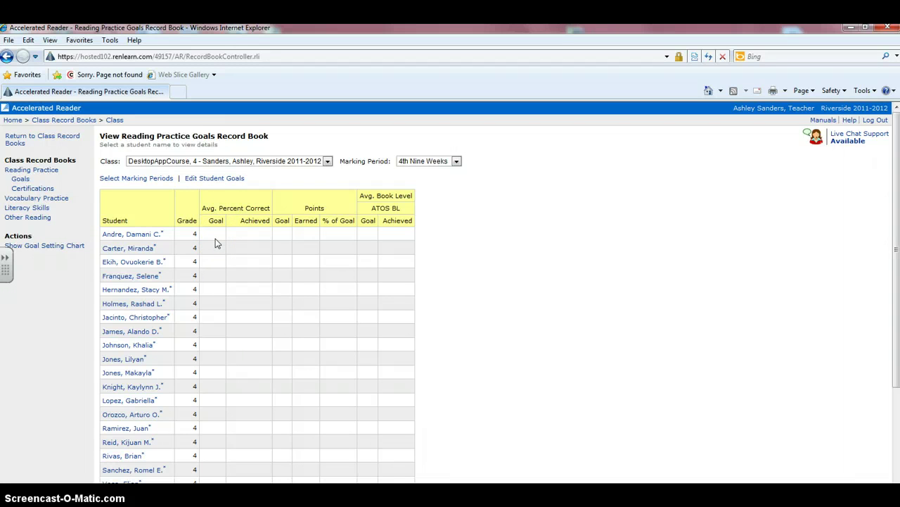
pyautogui.click(203, 182)
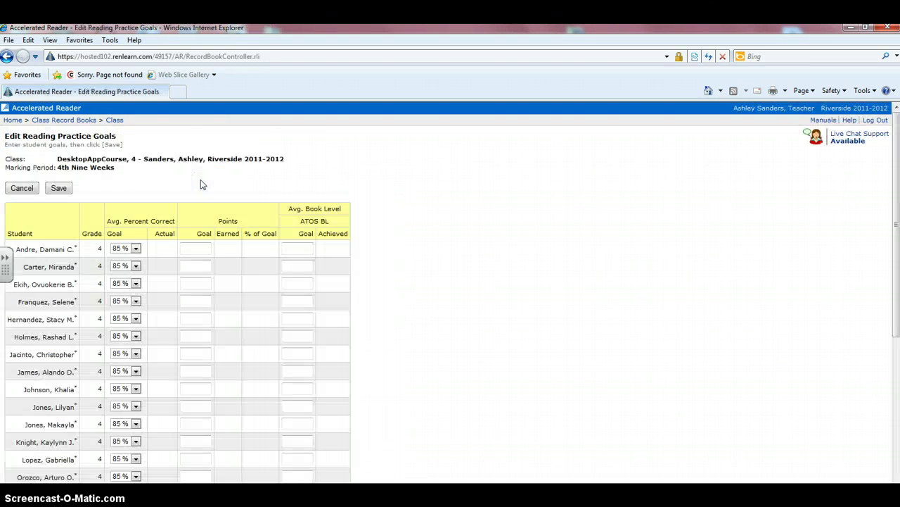
# - Open the first student's Avg. Percent Correct Goal dropdown
pyautogui.moveTo(897, 157); pyautogui.dragTo(898, 199)
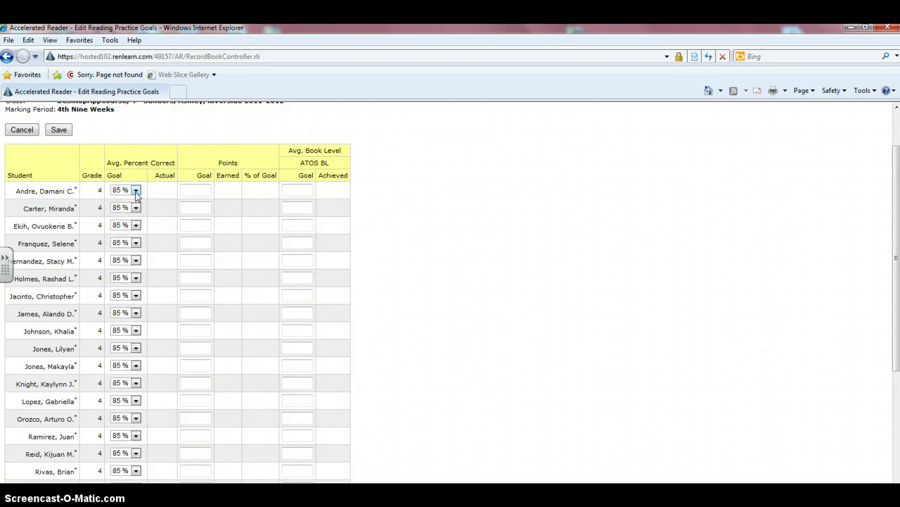
pyautogui.click(136, 190)
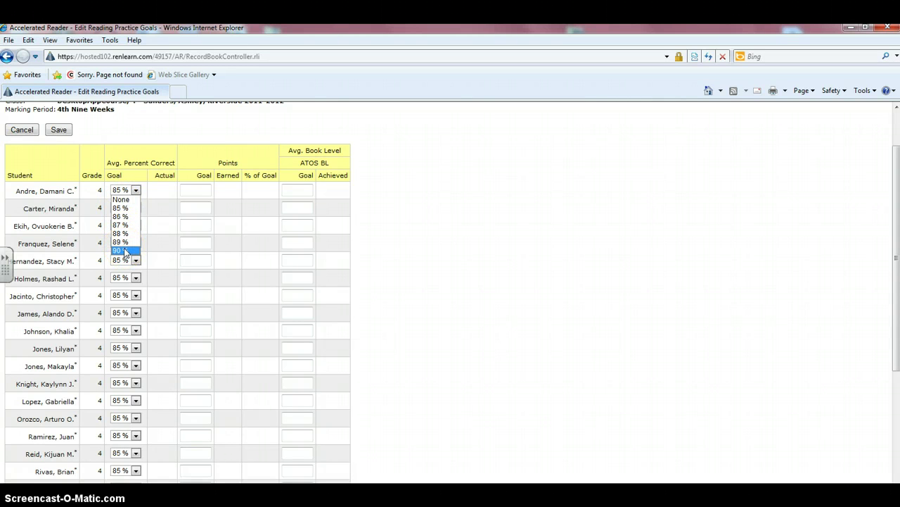
pyautogui.click(122, 209)
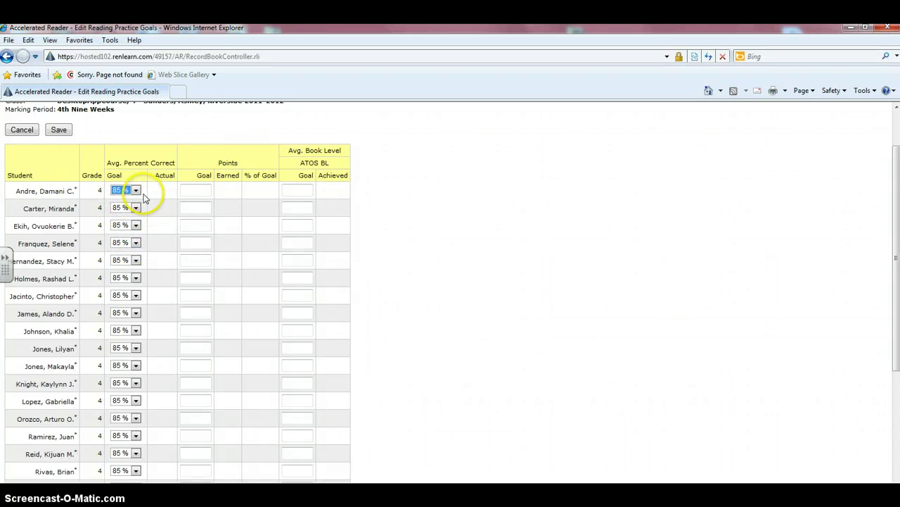
pyautogui.click(136, 190)
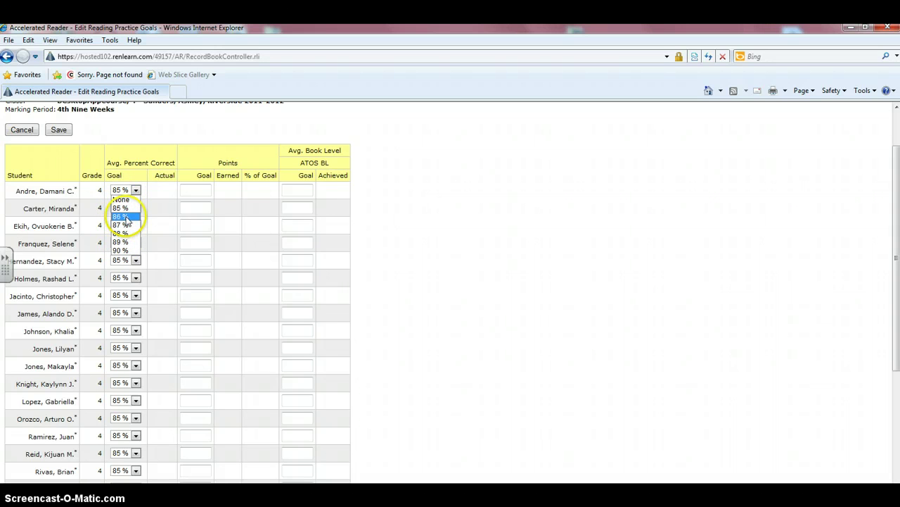
pyautogui.click(123, 218)
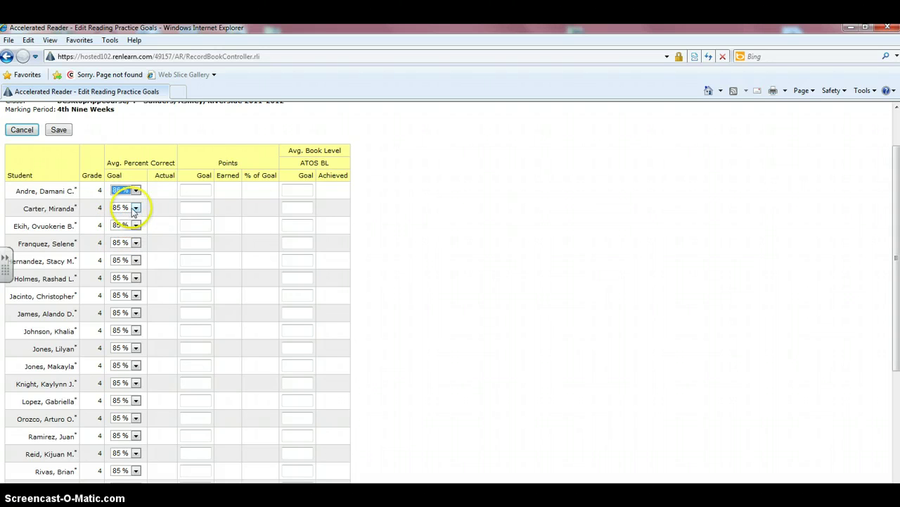
pyautogui.click(137, 209)
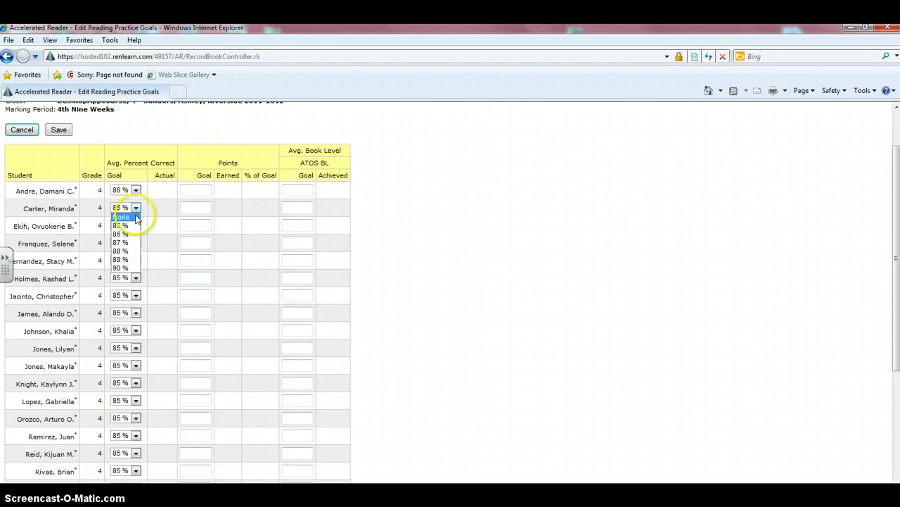
pyautogui.click(123, 234)
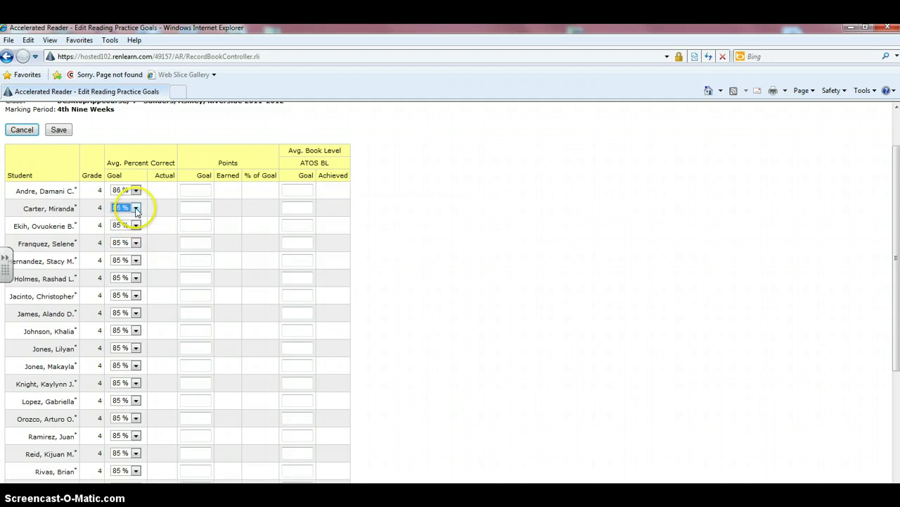
pyautogui.click(136, 208)
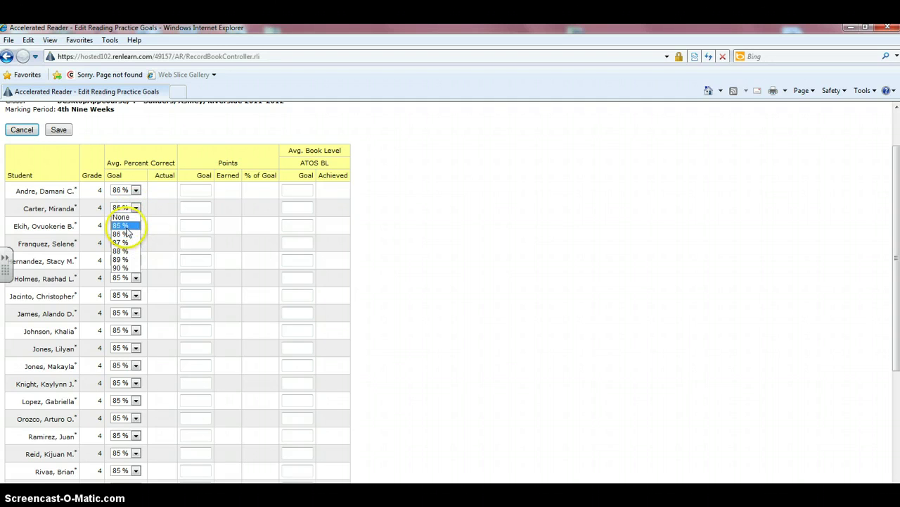
pyautogui.click(125, 233)
pyautogui.click(136, 190)
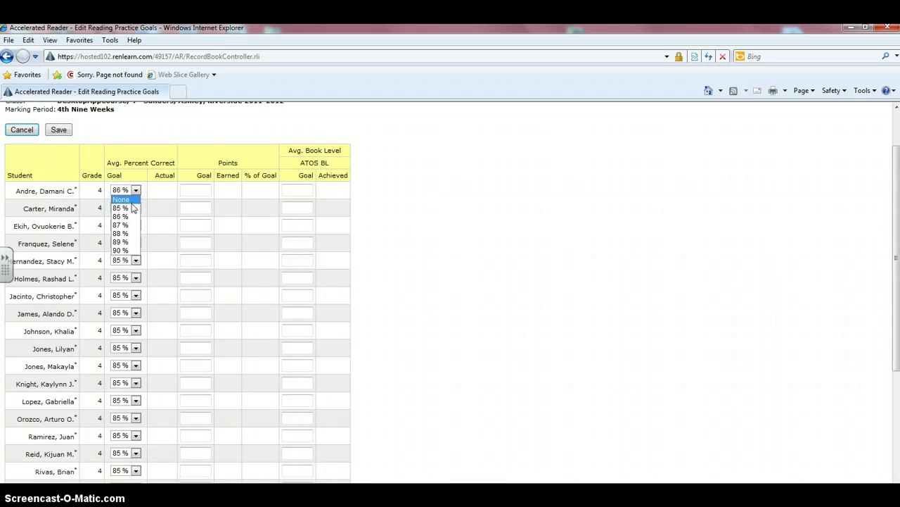
pyautogui.click(132, 208)
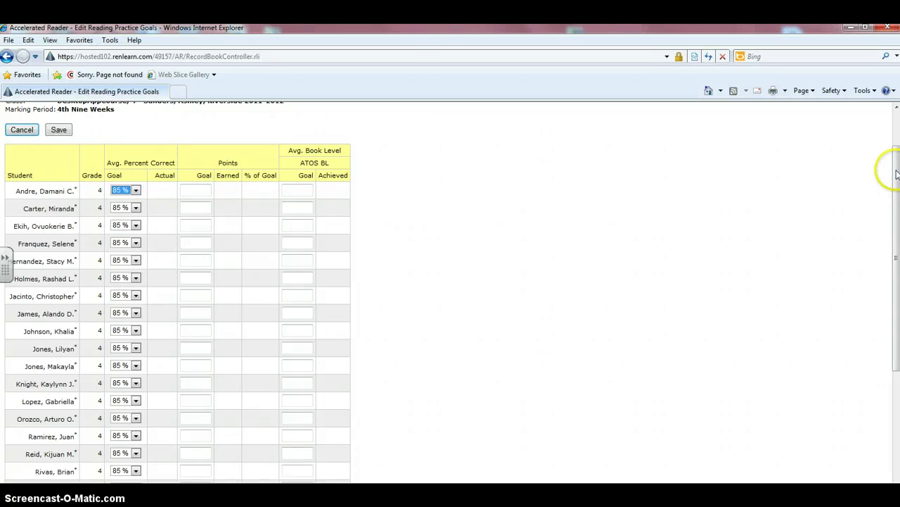
pyautogui.scroll(2, 894, 171)
# - Save the 4th Nine Weeks goals with every student at 85% percent correct
pyautogui.click(839, 120)
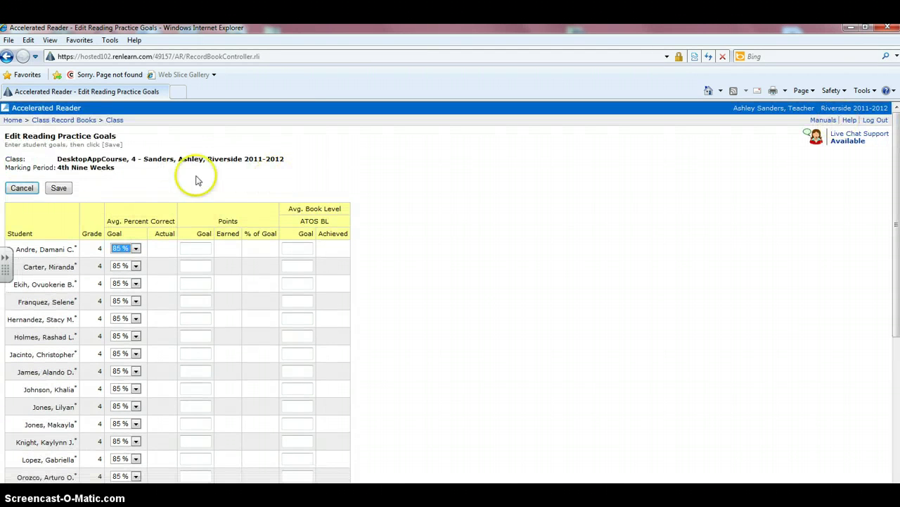
pyautogui.click(59, 189)
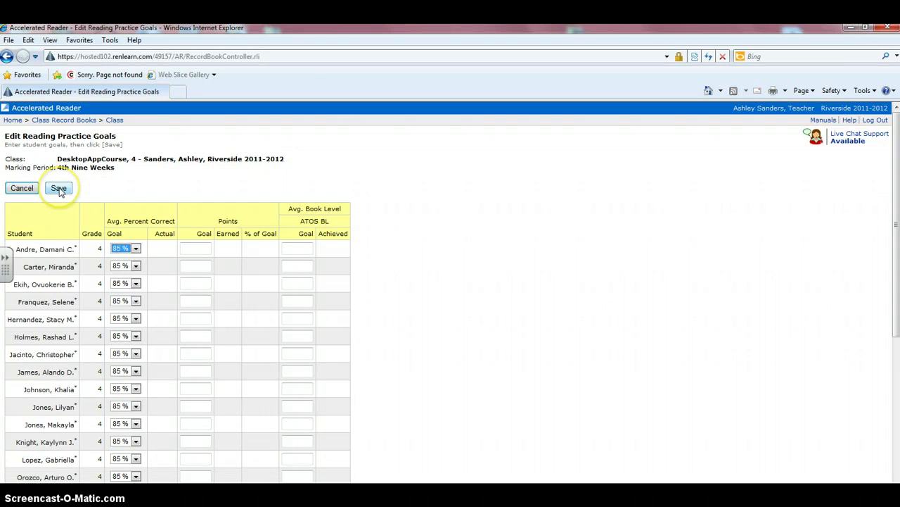